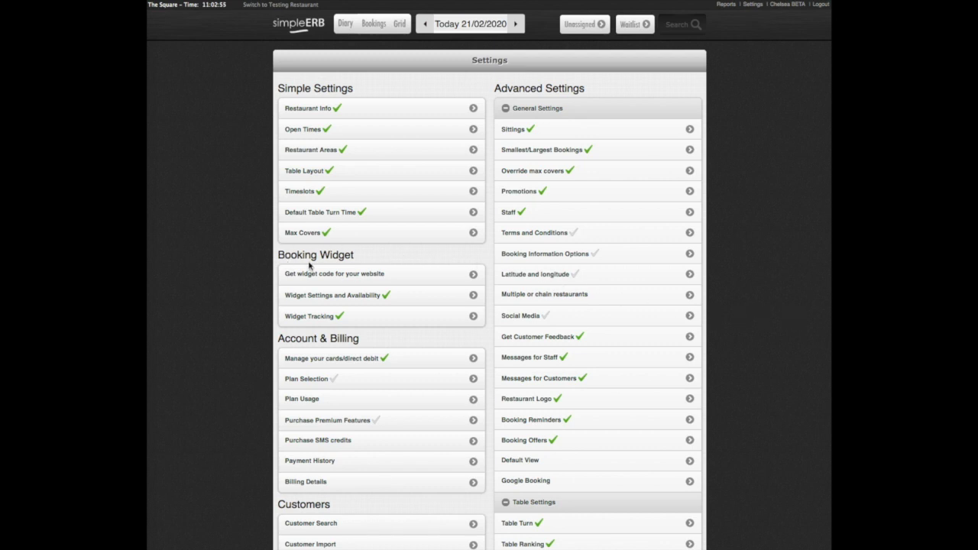
pyautogui.click(430, 282)
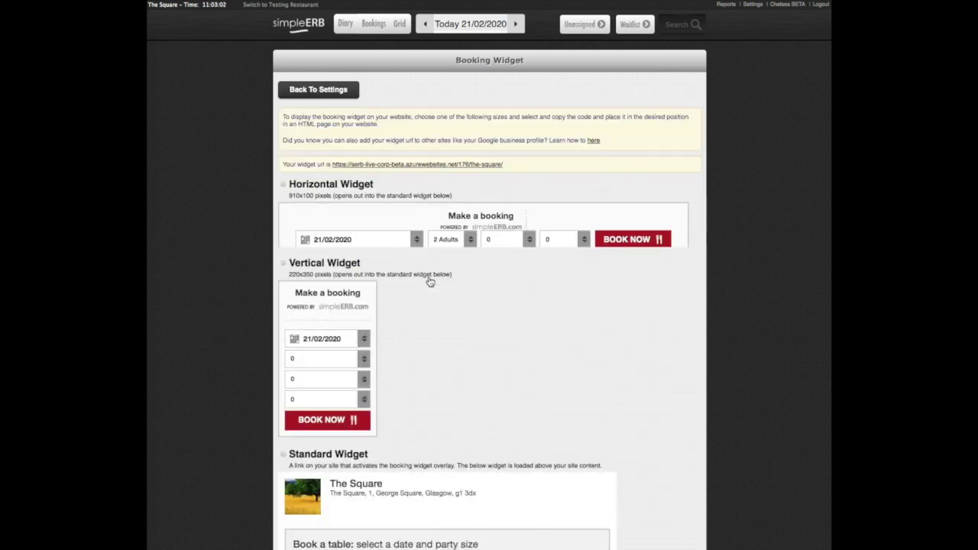
pyautogui.scroll(-3, 581, 296)
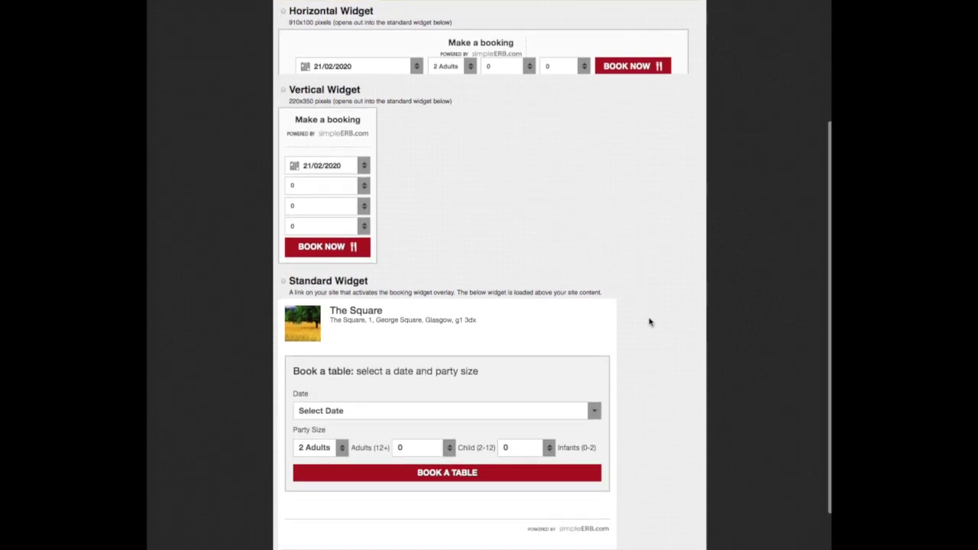
pyautogui.scroll(-2, 650, 322)
pyautogui.scroll(5, 650, 321)
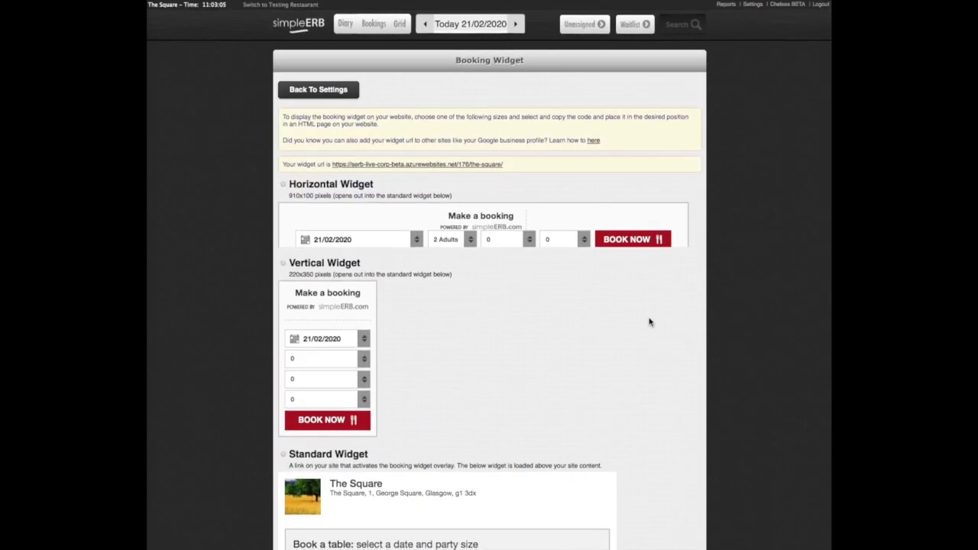
pyautogui.click(355, 339)
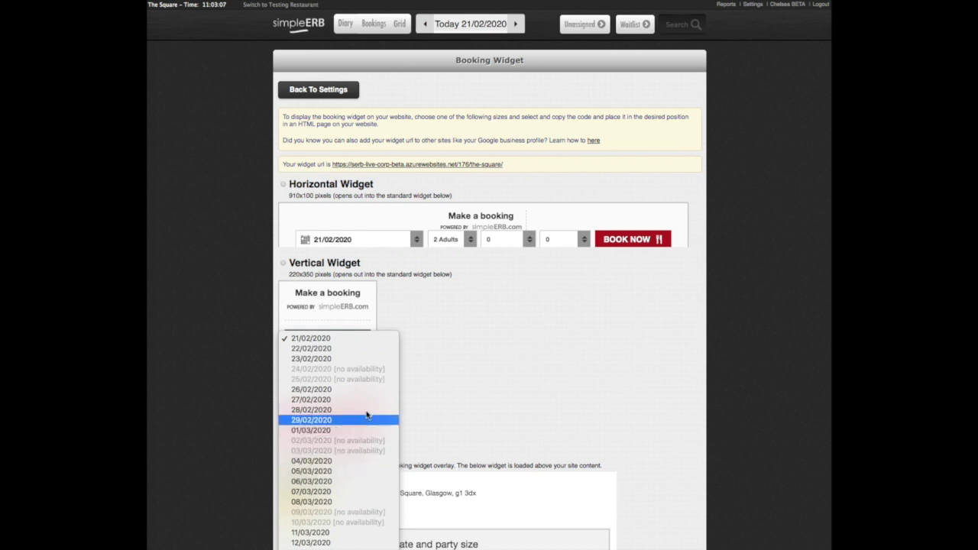
pyautogui.click(437, 406)
pyautogui.click(471, 239)
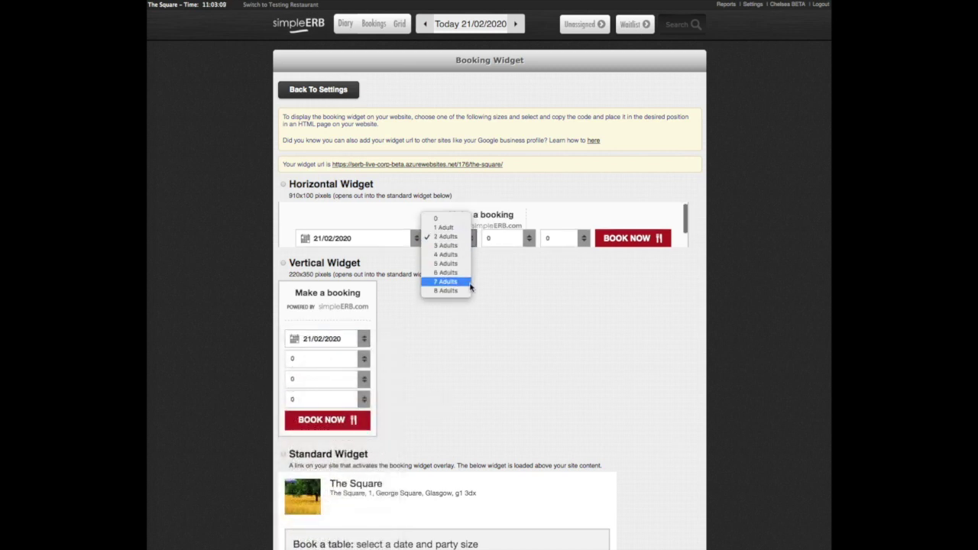
pyautogui.click(490, 280)
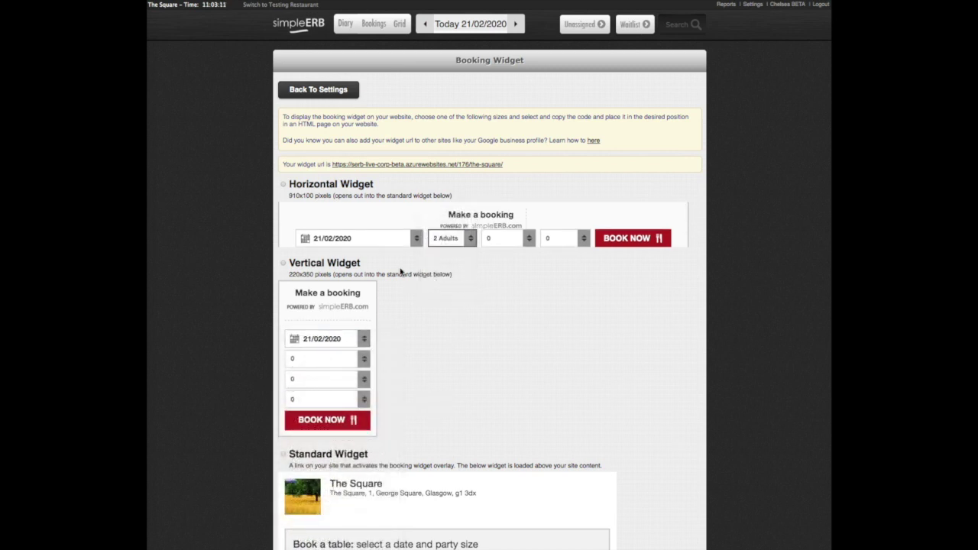
pyautogui.click(282, 186)
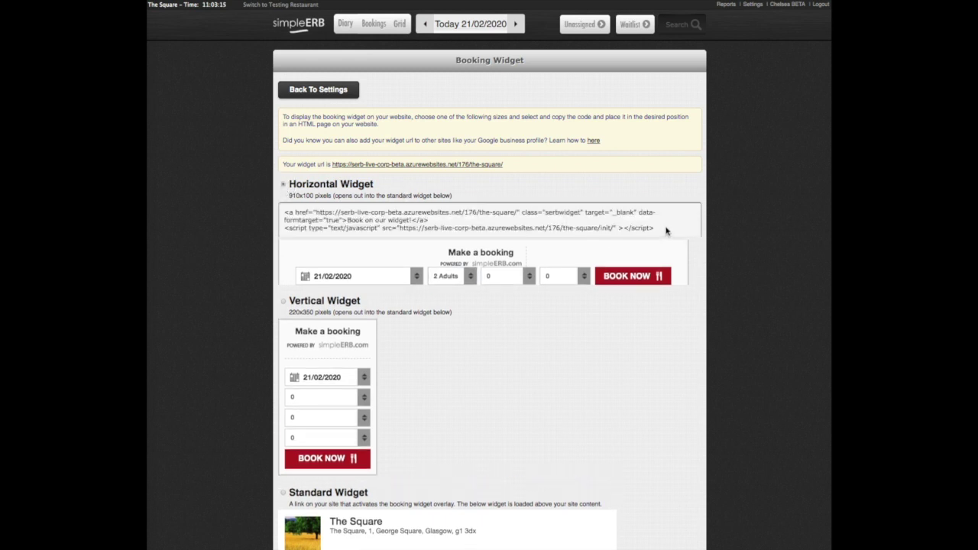
pyautogui.moveTo(666, 230); pyautogui.dragTo(282, 214)
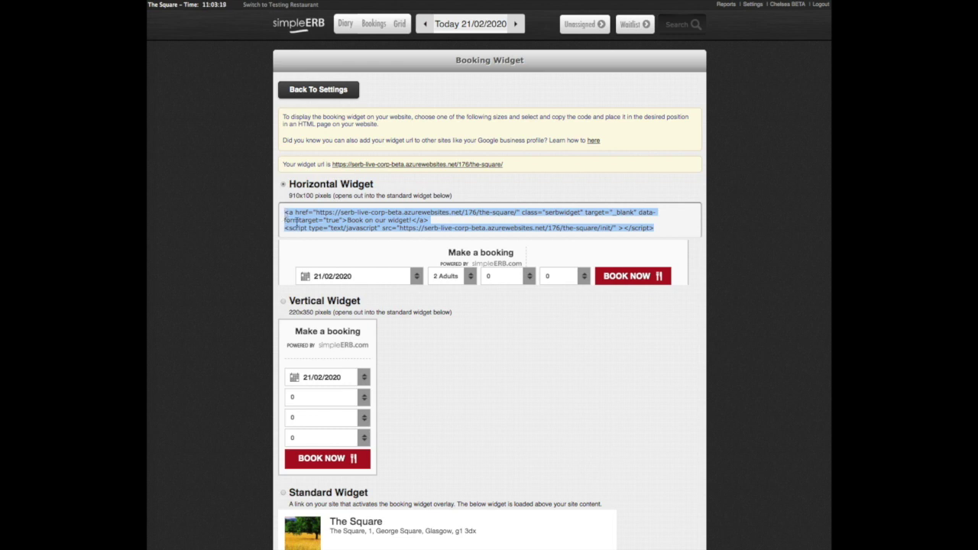
pyautogui.click(538, 182)
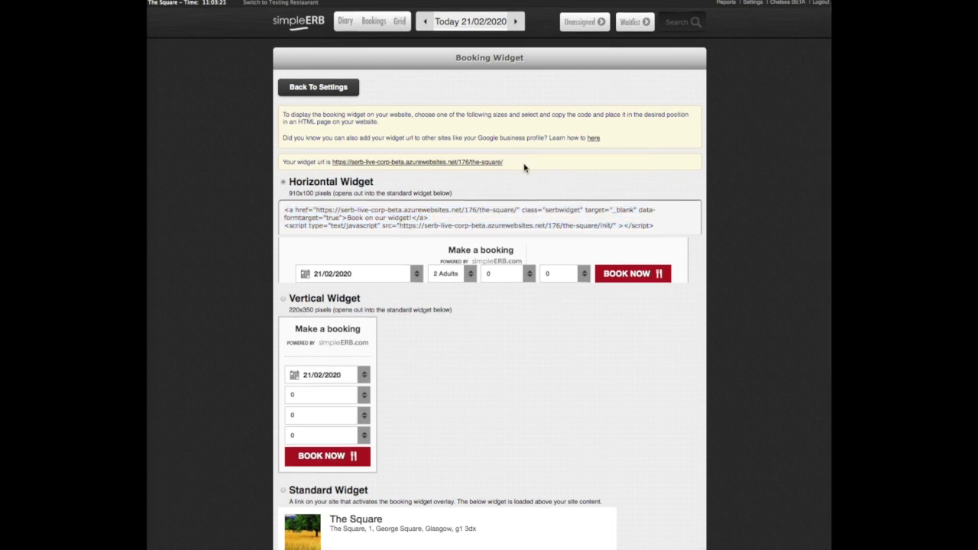
pyautogui.click(545, 160)
pyautogui.moveTo(545, 159); pyautogui.dragTo(269, 168)
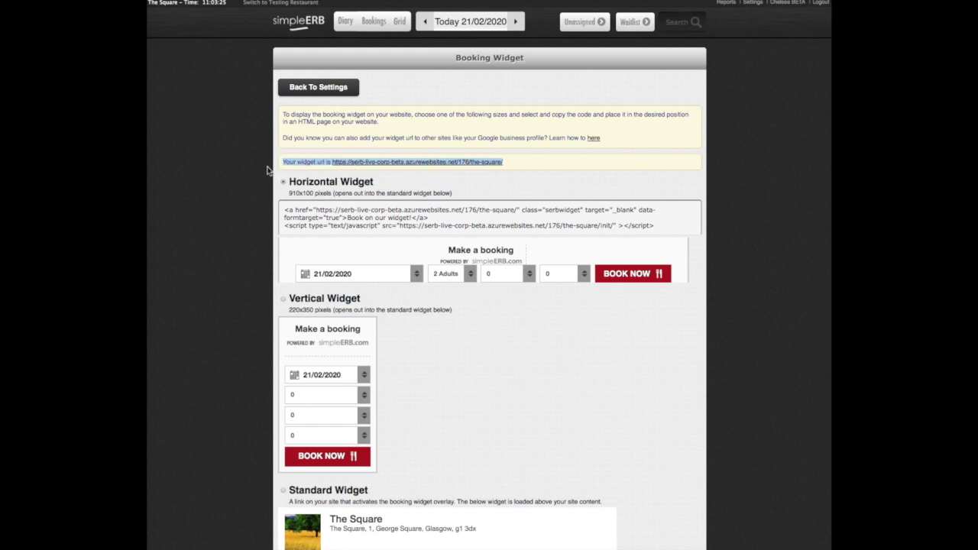
pyautogui.click(549, 170)
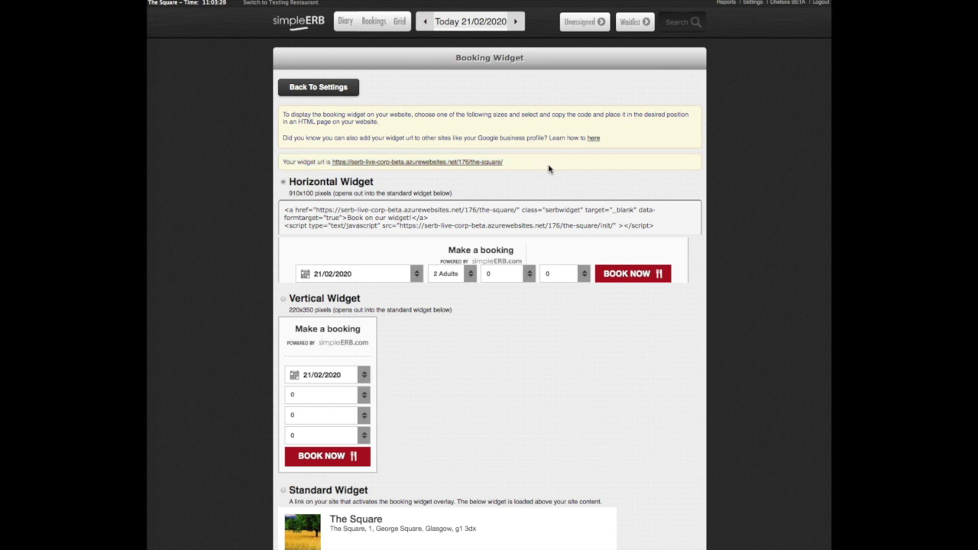
# From the Settings overview, go to the Widget Settings and Availability page.
pyautogui.click(318, 88)
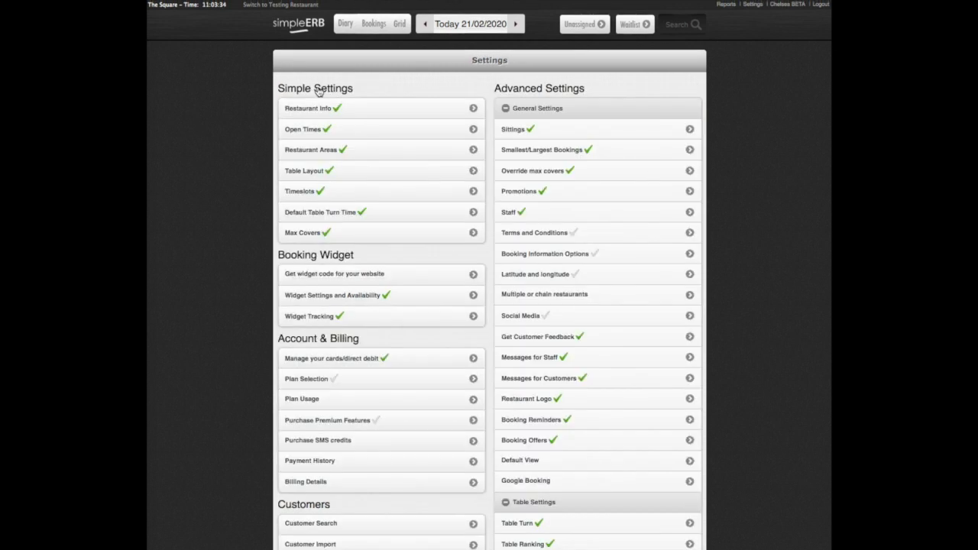
pyautogui.scroll(-3, 319, 90)
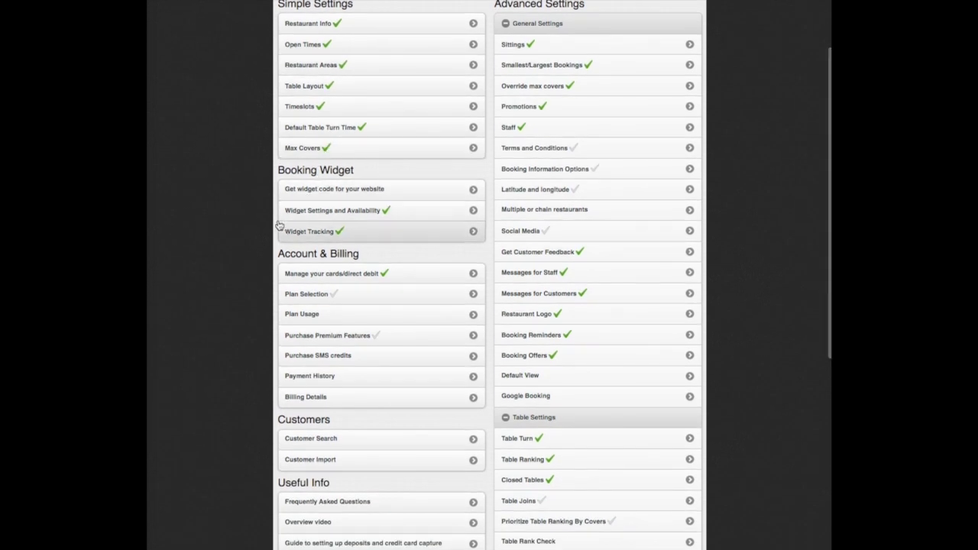
pyautogui.click(438, 218)
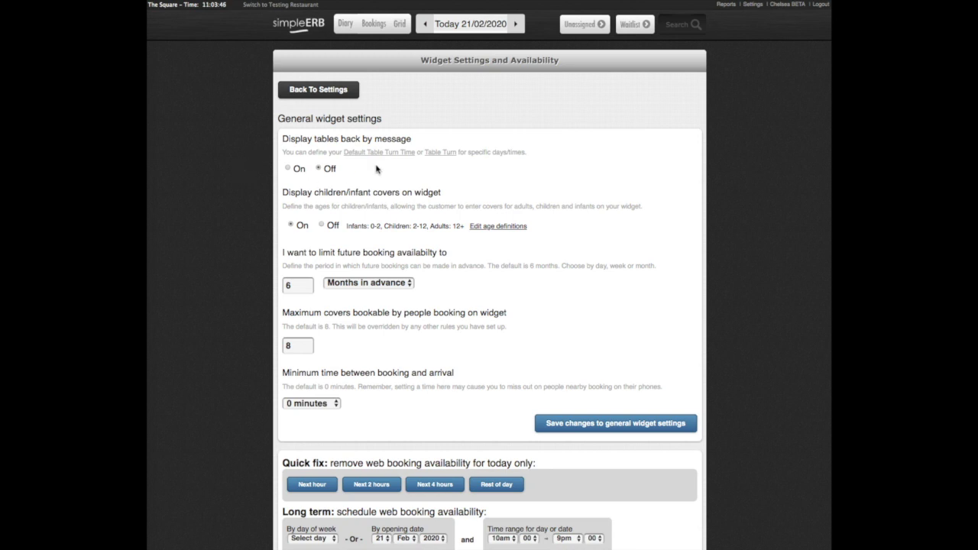
# Check the future booking limit units, leaving it at Months in advance (6 months).
pyautogui.scroll(-1, 494, 250)
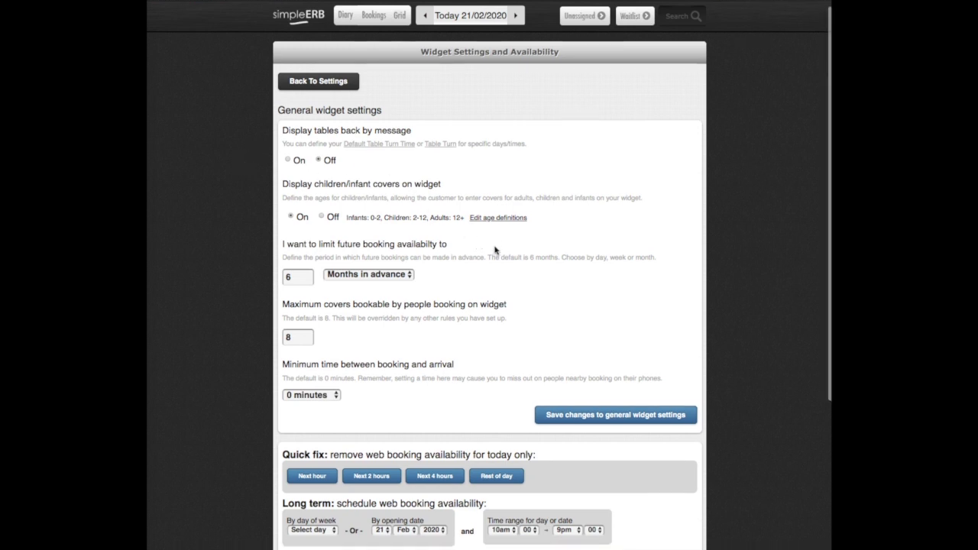
pyautogui.scroll(-1, 495, 250)
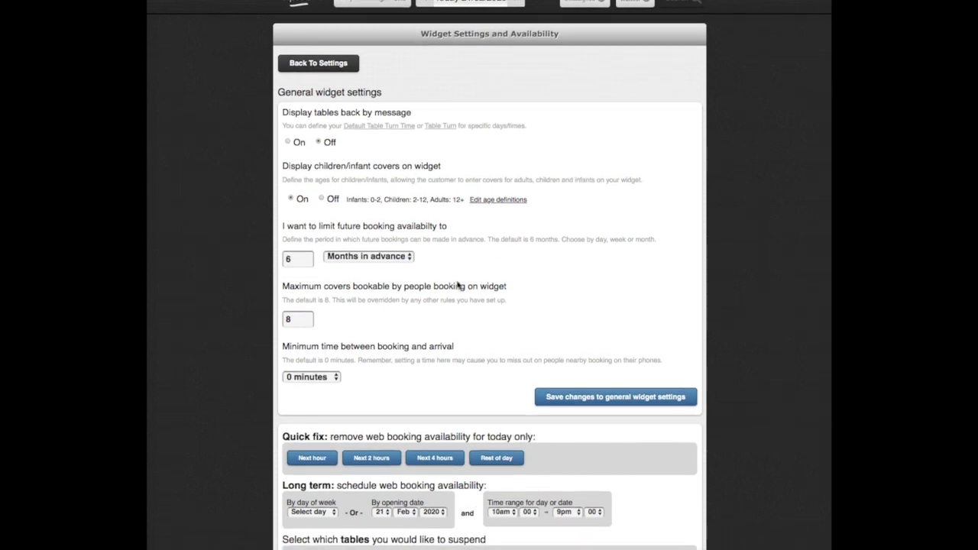
pyautogui.click(393, 260)
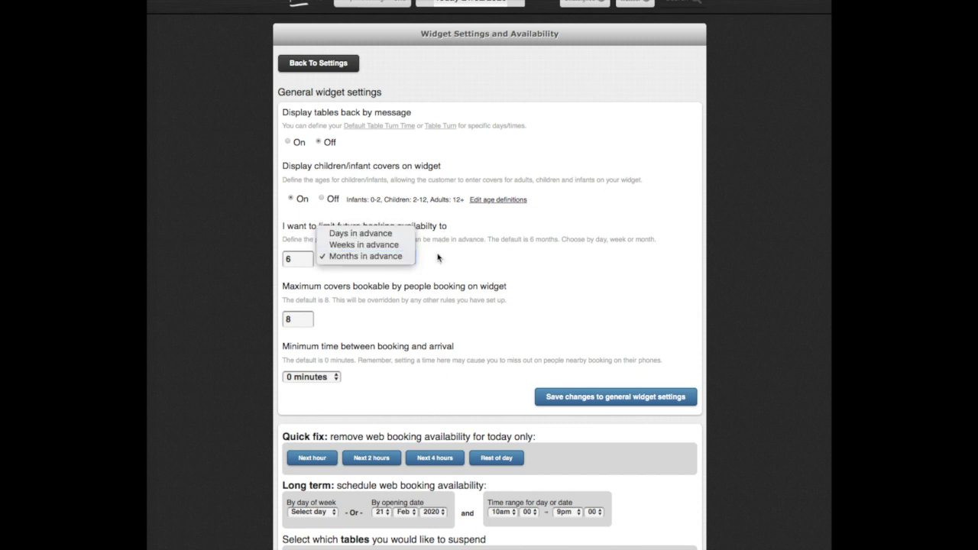
pyautogui.click(476, 263)
# Review the minimum time between booking and arrival, keeping 0 minutes.
pyautogui.scroll(-3, 475, 263)
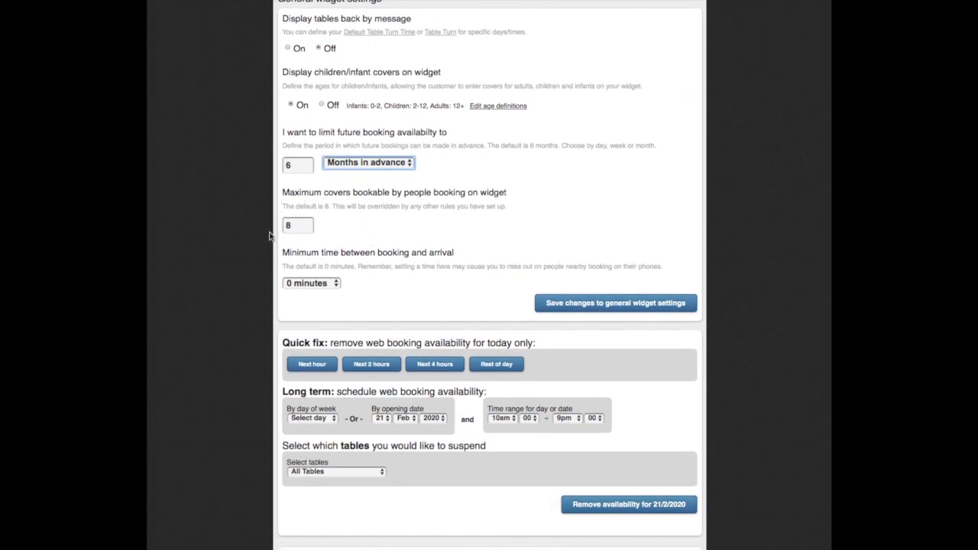
pyautogui.scroll(-1, 421, 246)
pyautogui.scroll(-3, 382, 237)
pyautogui.click(328, 205)
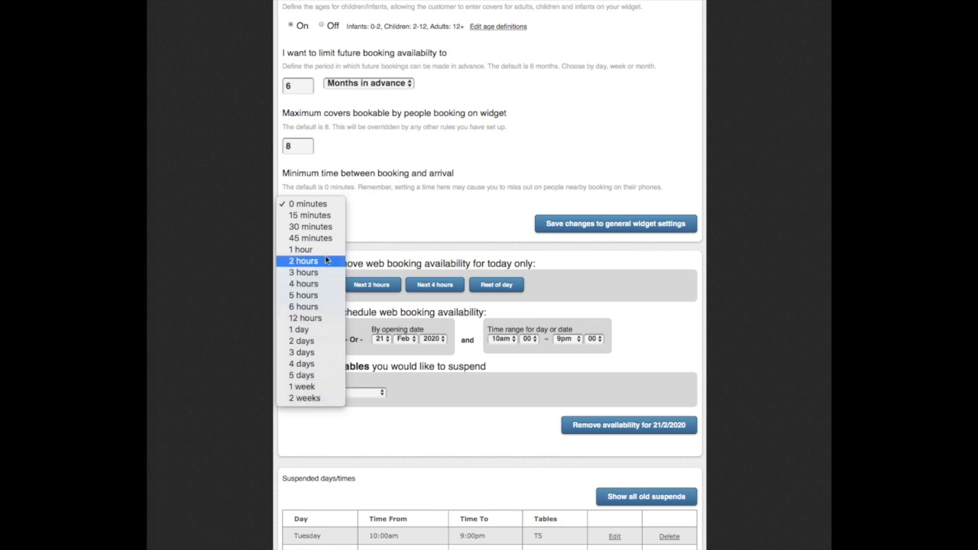
pyautogui.click(408, 225)
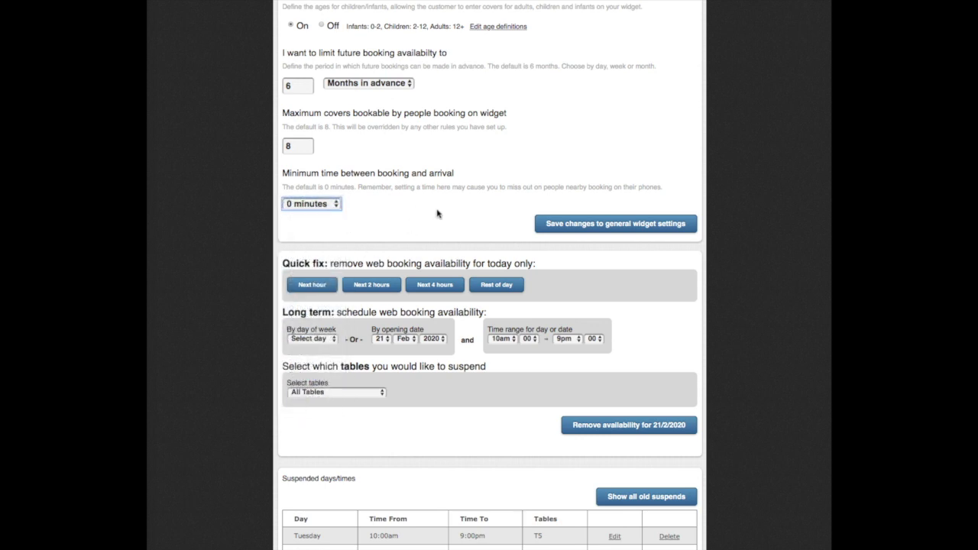
pyautogui.scroll(-2, 663, 289)
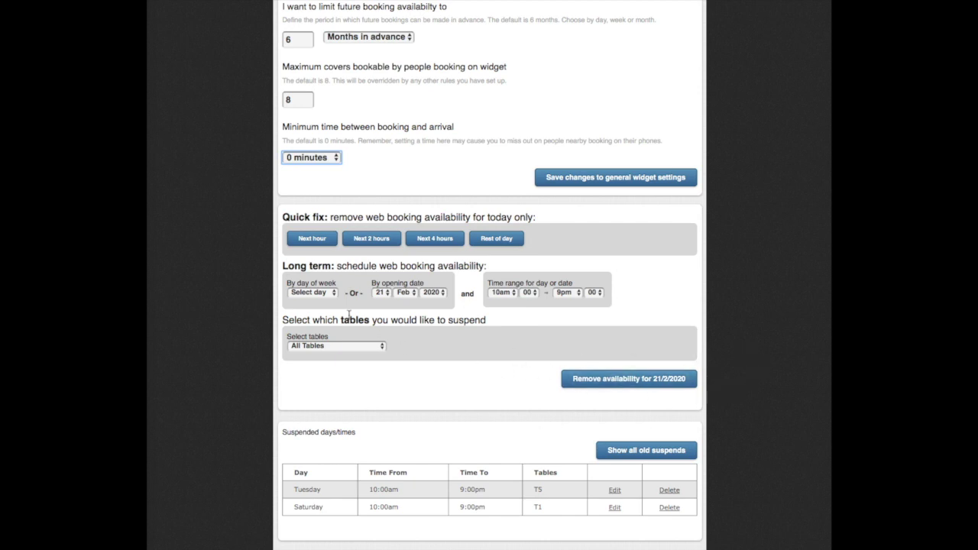
pyautogui.click(319, 293)
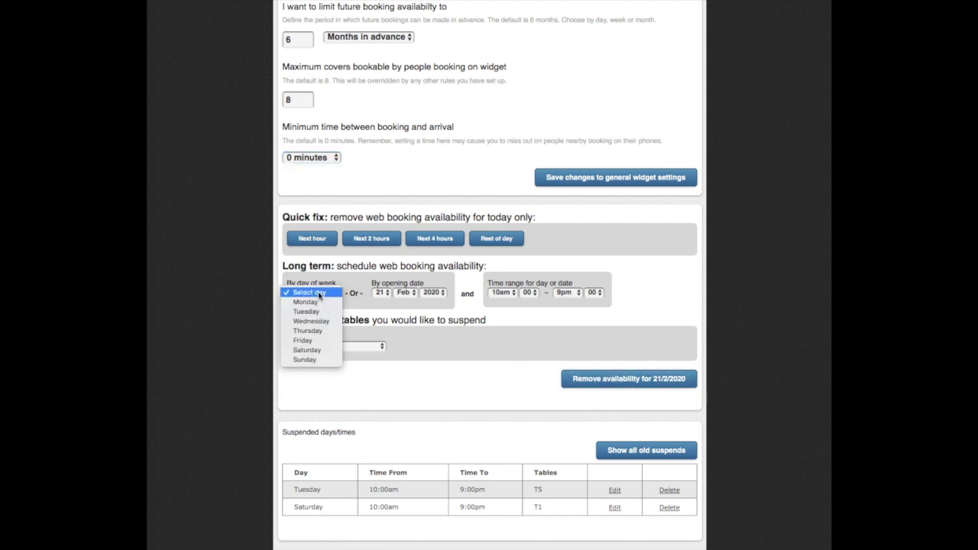
pyautogui.click(387, 302)
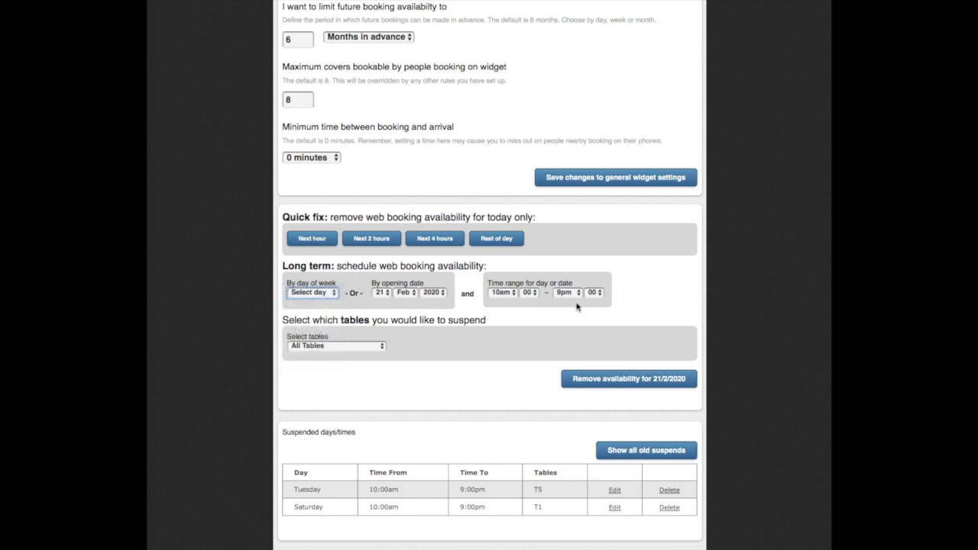
pyautogui.click(346, 346)
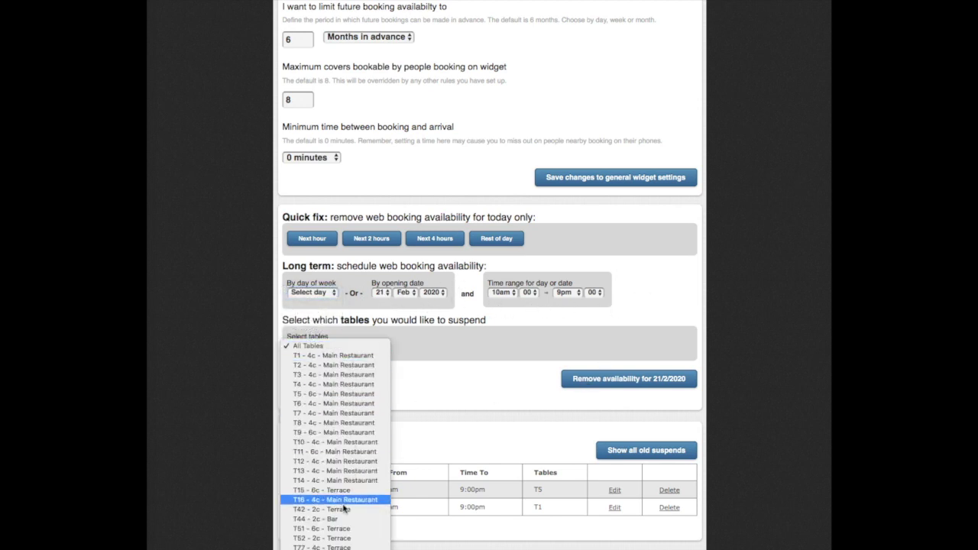
pyautogui.click(438, 437)
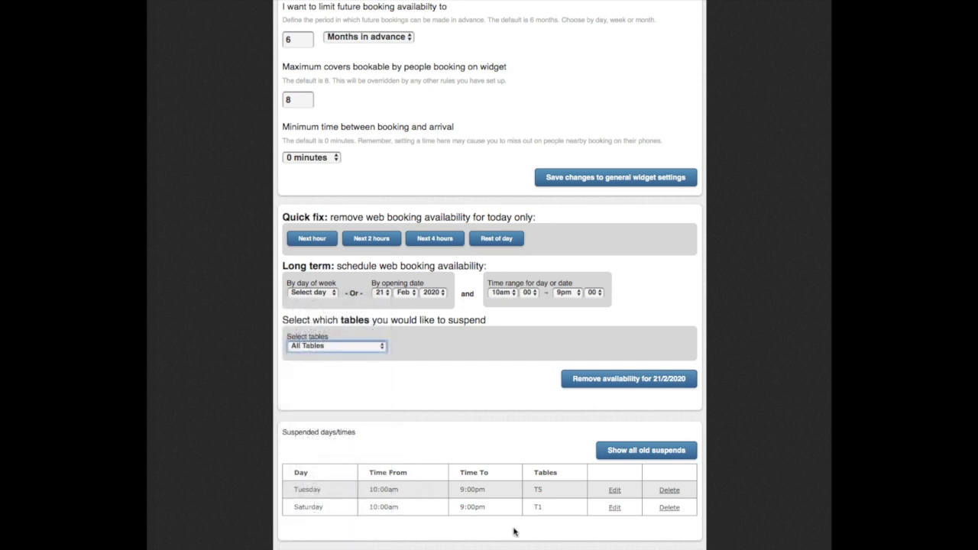
pyautogui.scroll(10, 517, 466)
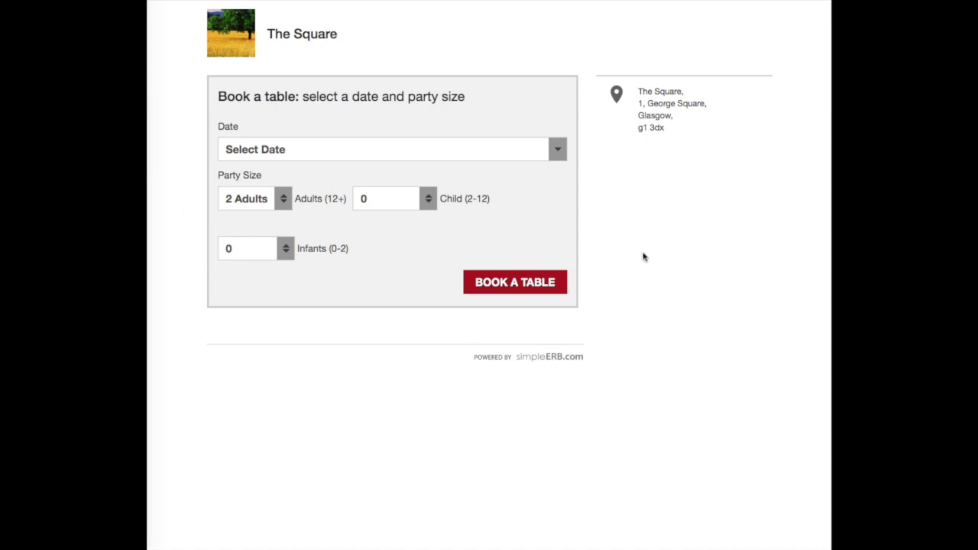
# Set the booking date to 28 February 2020 in the calendar.
pyautogui.click(558, 150)
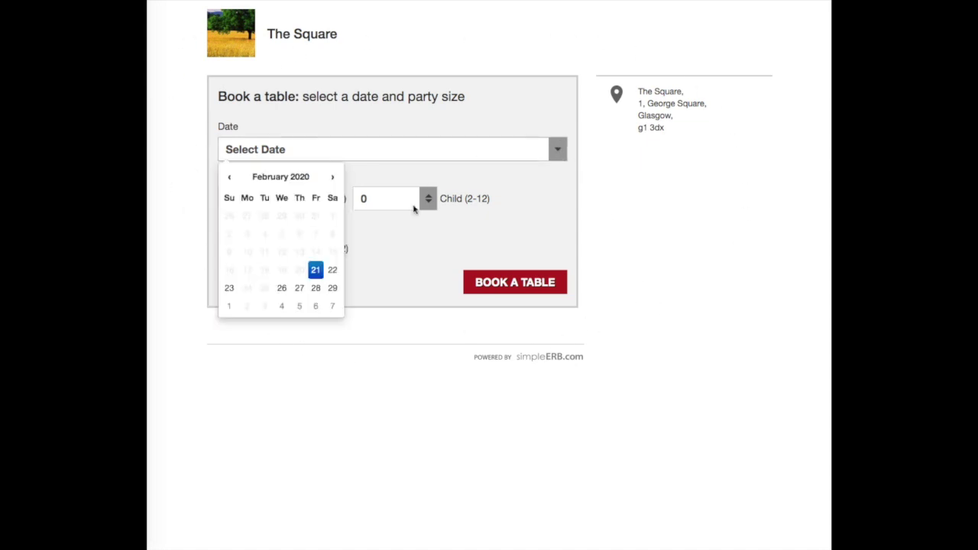
pyautogui.click(333, 178)
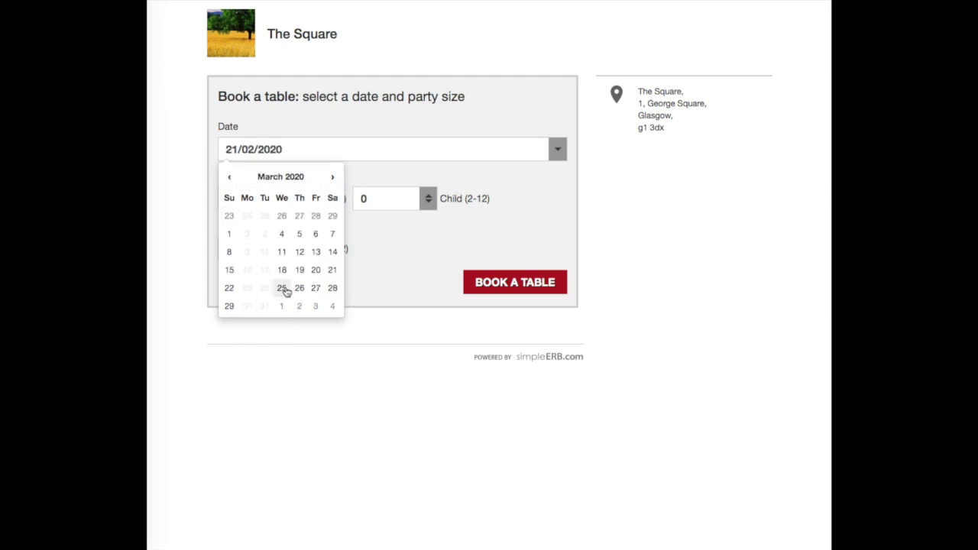
pyautogui.click(229, 178)
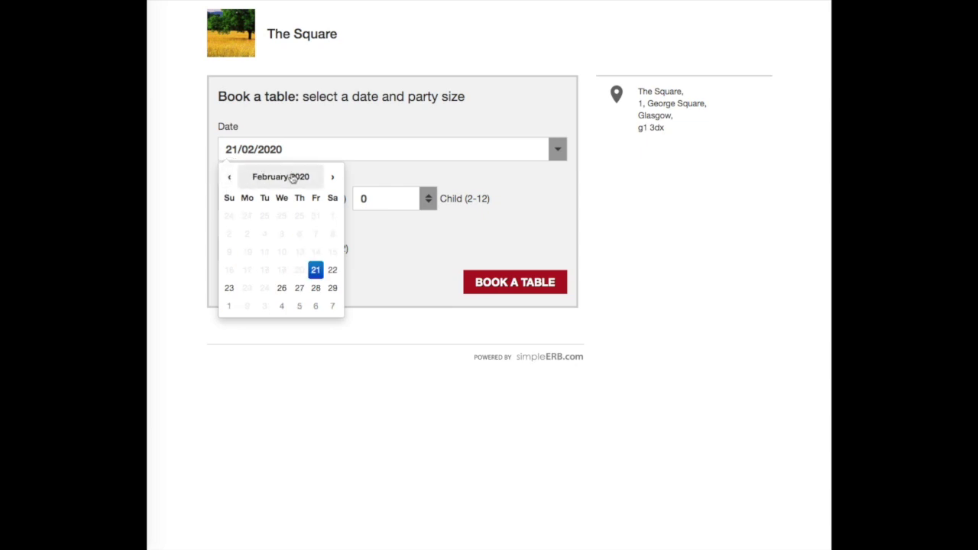
pyautogui.click(316, 289)
# Set the party to 6 adults, 3 children and 0 infants, then check table availability.
pyautogui.click(278, 197)
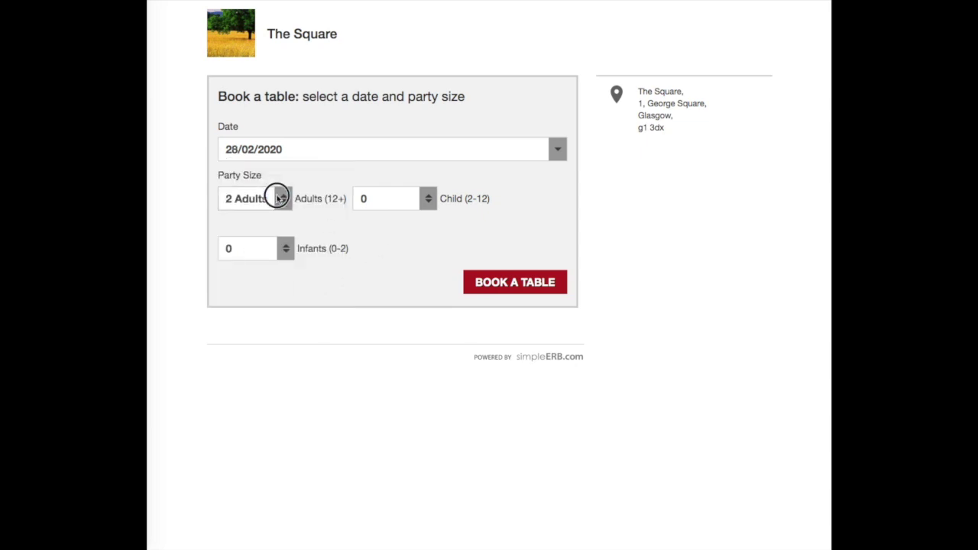
pyautogui.click(252, 257)
pyautogui.click(427, 197)
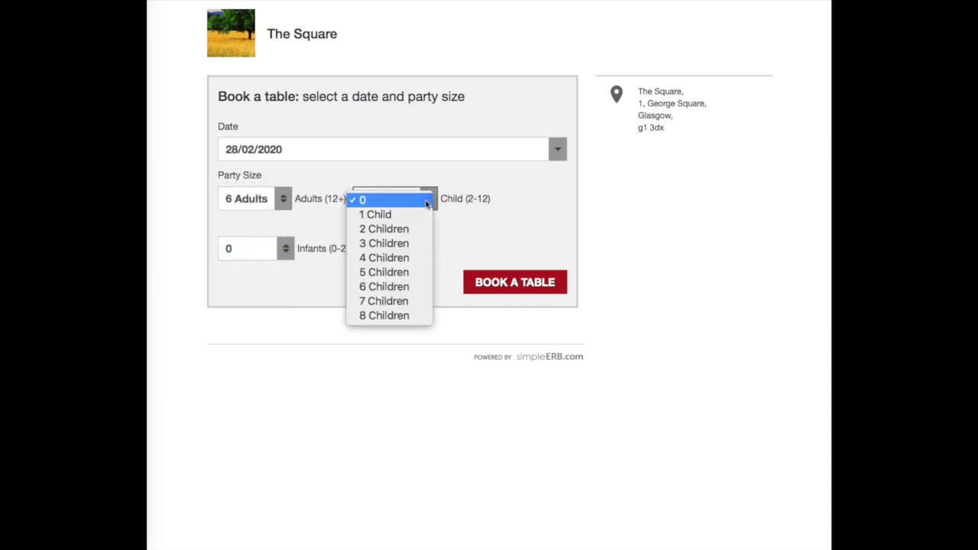
pyautogui.click(411, 243)
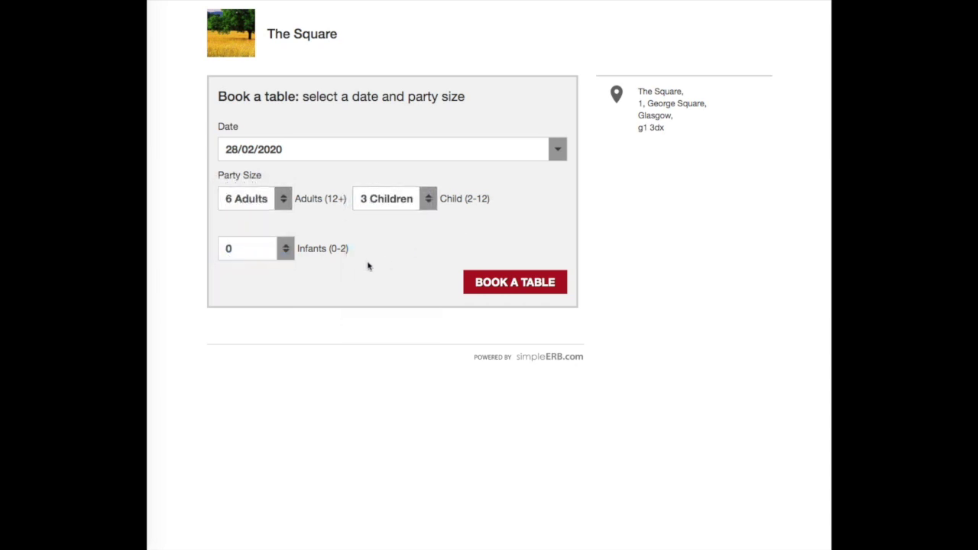
pyautogui.click(289, 251)
pyautogui.click(370, 272)
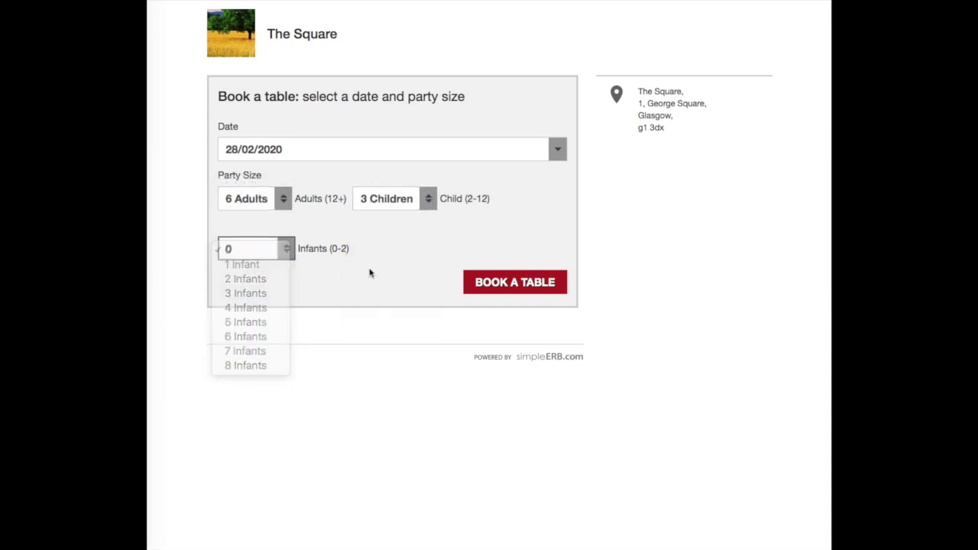
pyautogui.click(537, 286)
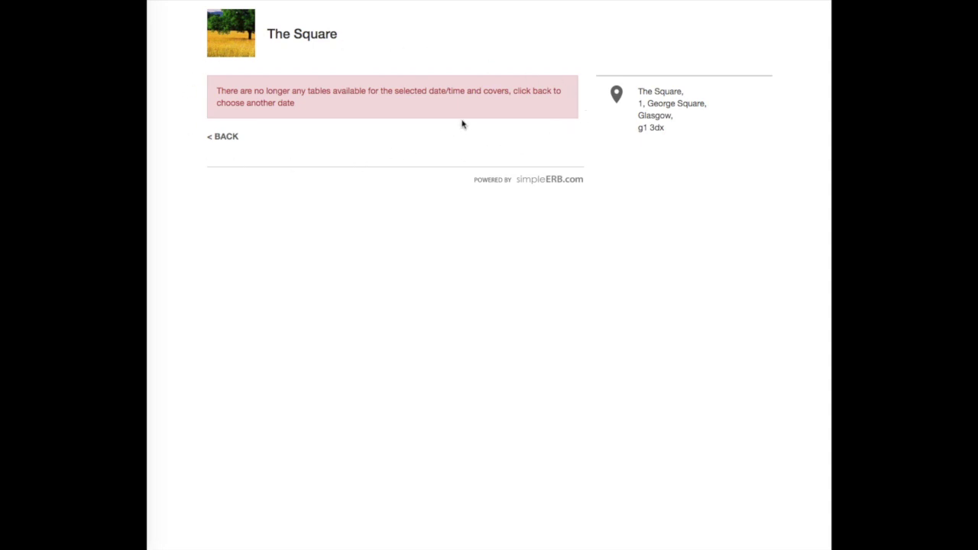
# Go back, change the party to 3 adults and 0 children, and search times for 28/02/2020.
pyautogui.click(224, 138)
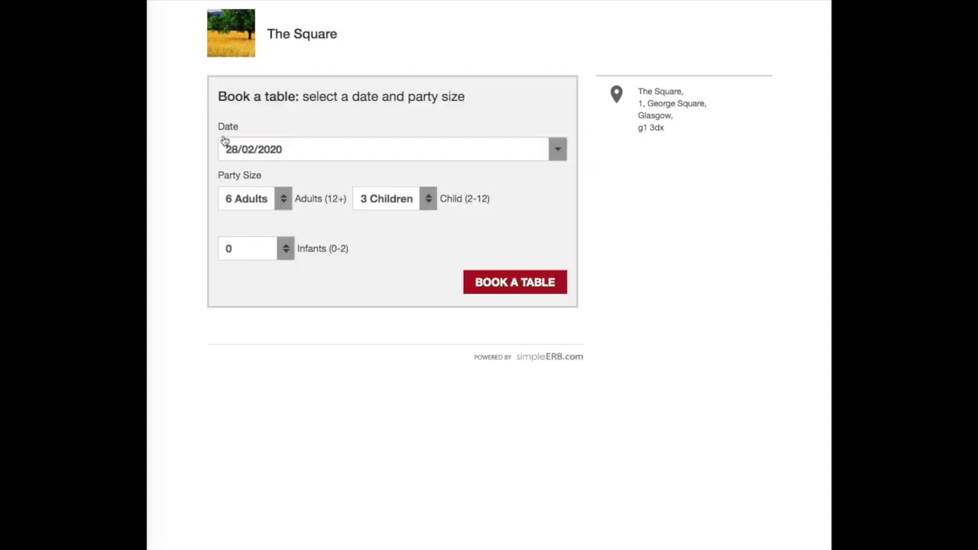
pyautogui.click(428, 198)
pyautogui.click(391, 156)
pyautogui.click(291, 201)
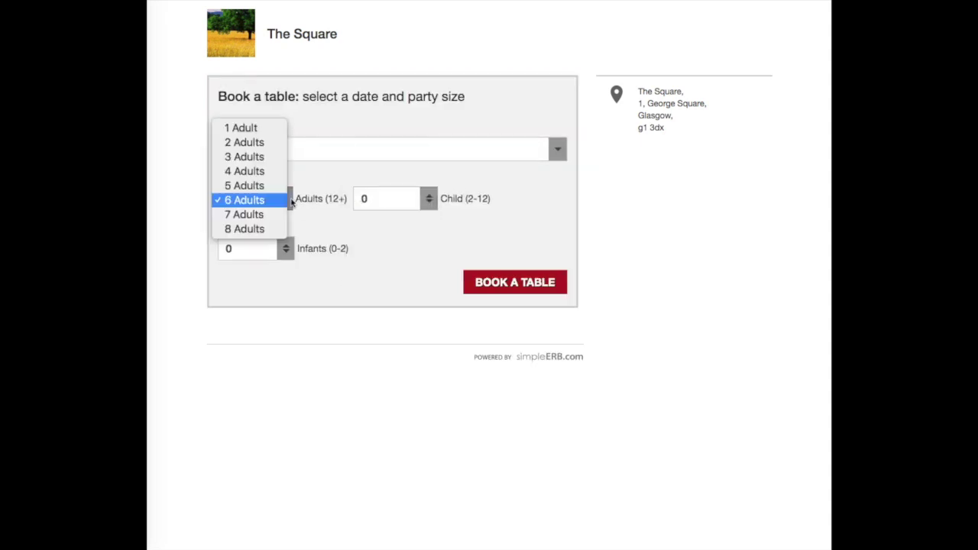
pyautogui.click(259, 157)
pyautogui.click(379, 248)
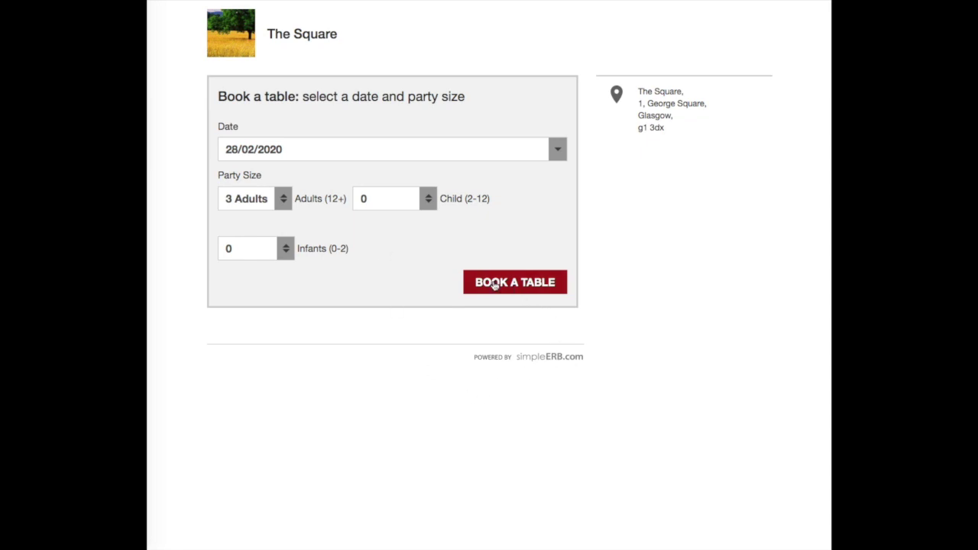
pyautogui.click(550, 284)
# Book the 7:00pm slot for 3 people to reach the guest details form.
pyautogui.scroll(-5, 601, 287)
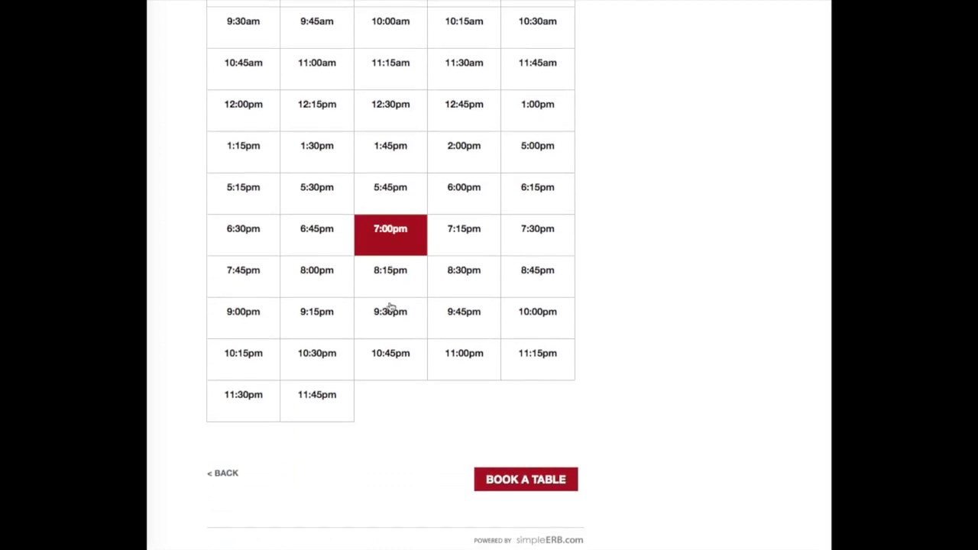
pyautogui.click(518, 486)
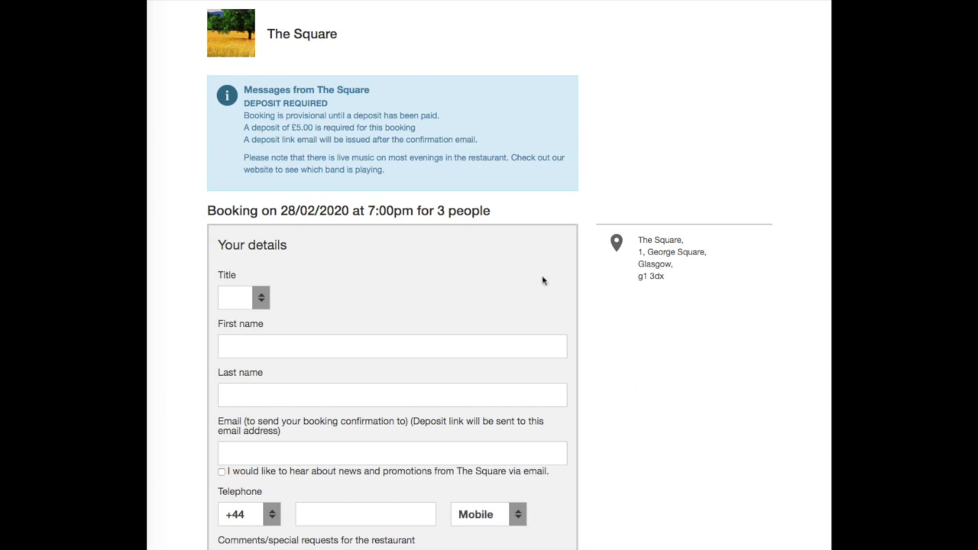
# Fill in the guest's first and last name.
pyautogui.scroll(-3, 538, 284)
pyautogui.scroll(3, 537, 287)
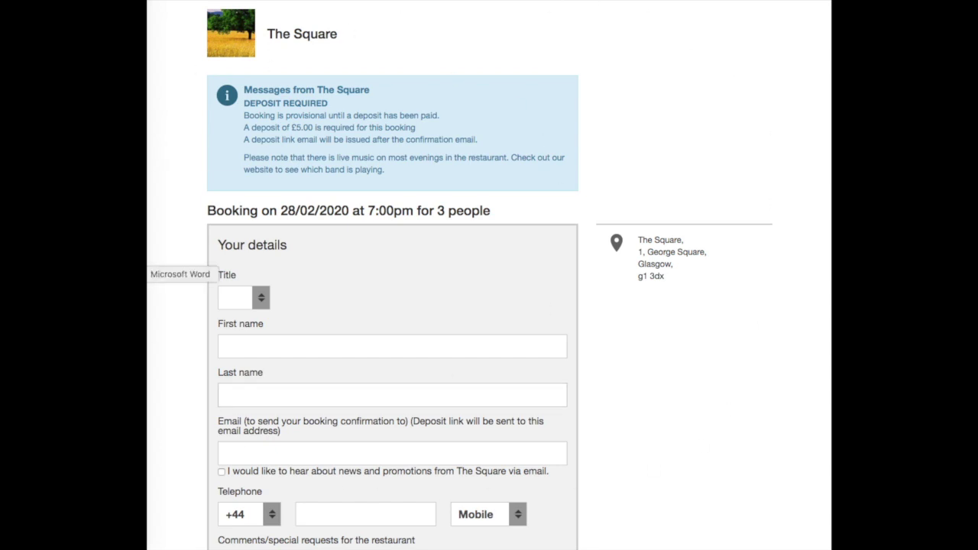
pyautogui.scroll(-2, 499, 229)
pyautogui.click(383, 273)
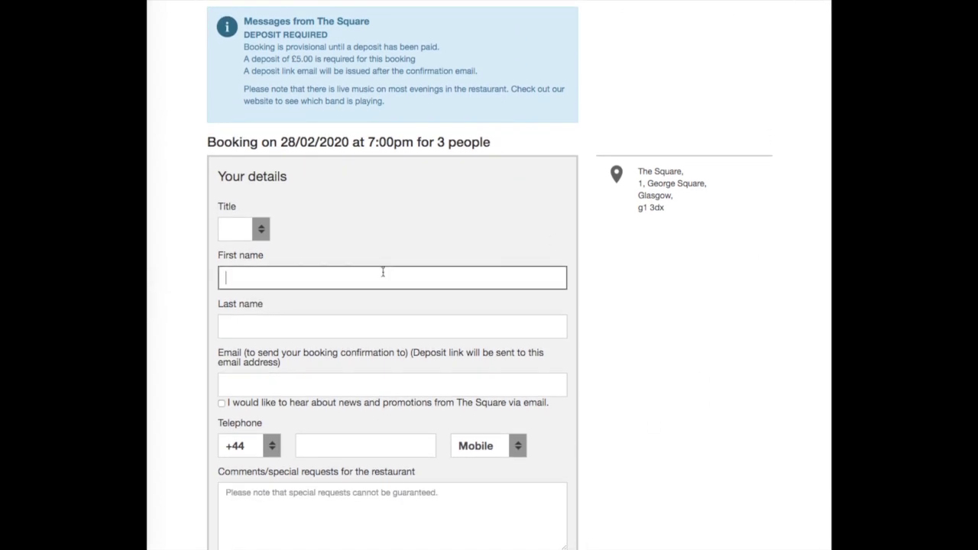
pyautogui.click(337, 322)
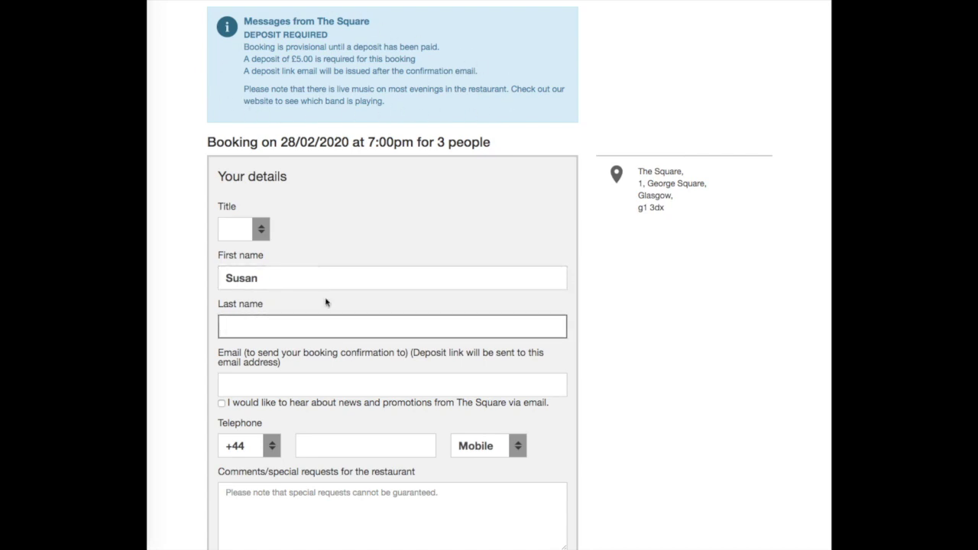
pyautogui.write('Smith')
# Enter the guest's e-mail address and telephone number.
pyautogui.click(346, 384)
pyautogui.write('smit')
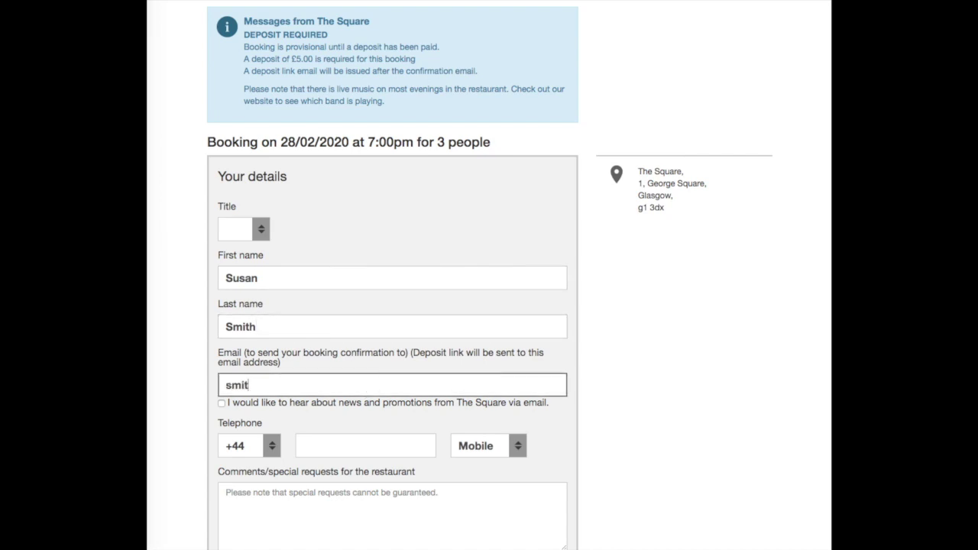
pyautogui.write('h@example.co.uk')
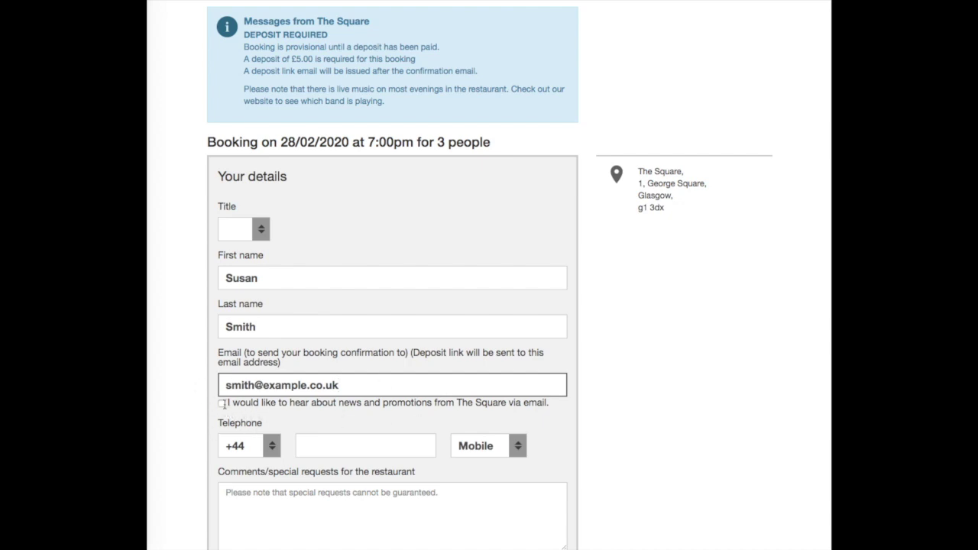
pyautogui.click(314, 447)
pyautogui.write('1')
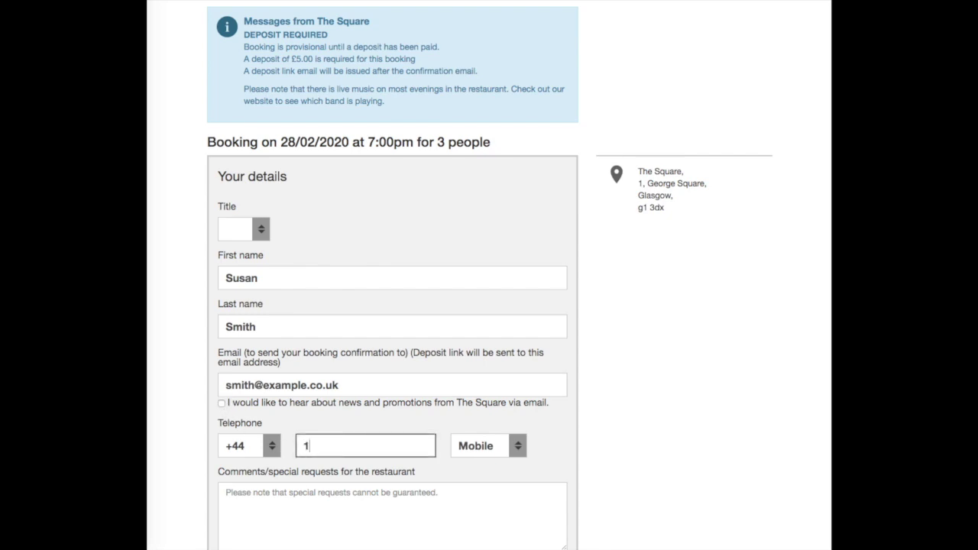
pyautogui.write('2345678')
# Select the Comments box for a special request and continue to the review page.
pyautogui.scroll(-1, 315, 449)
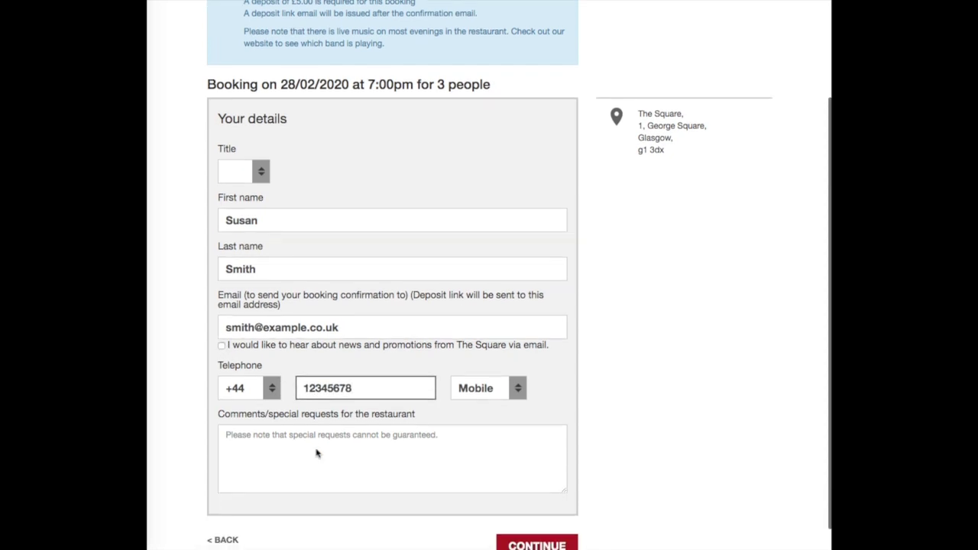
pyautogui.click(318, 444)
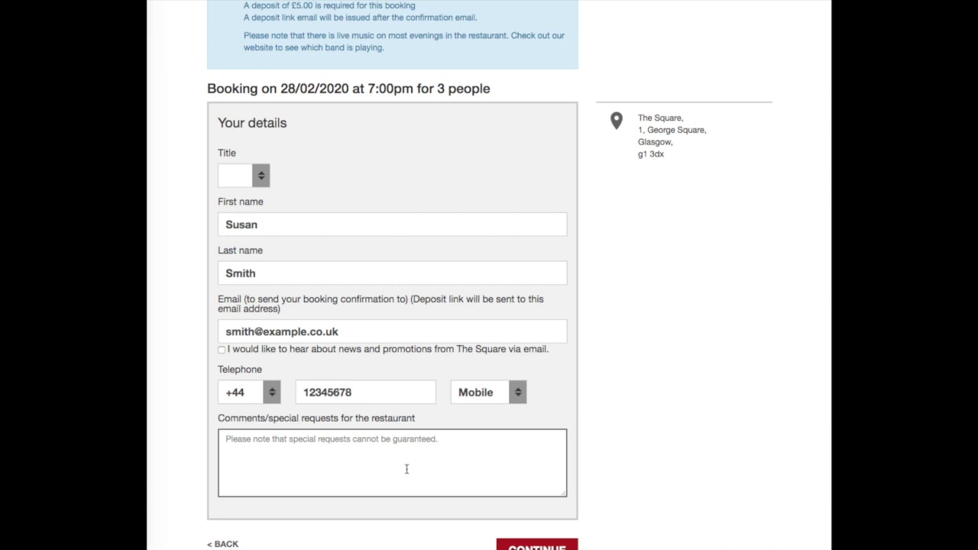
pyautogui.scroll(-1, 407, 468)
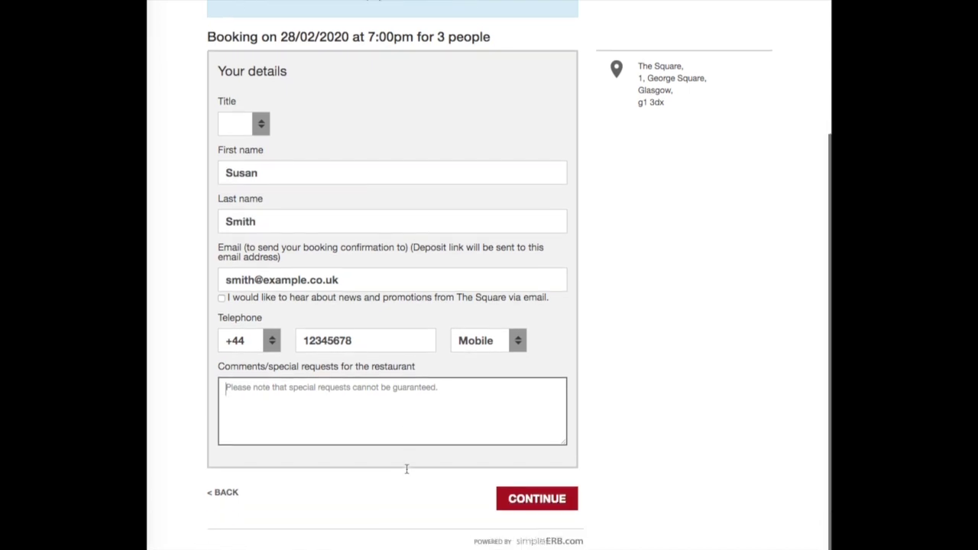
pyautogui.click(528, 505)
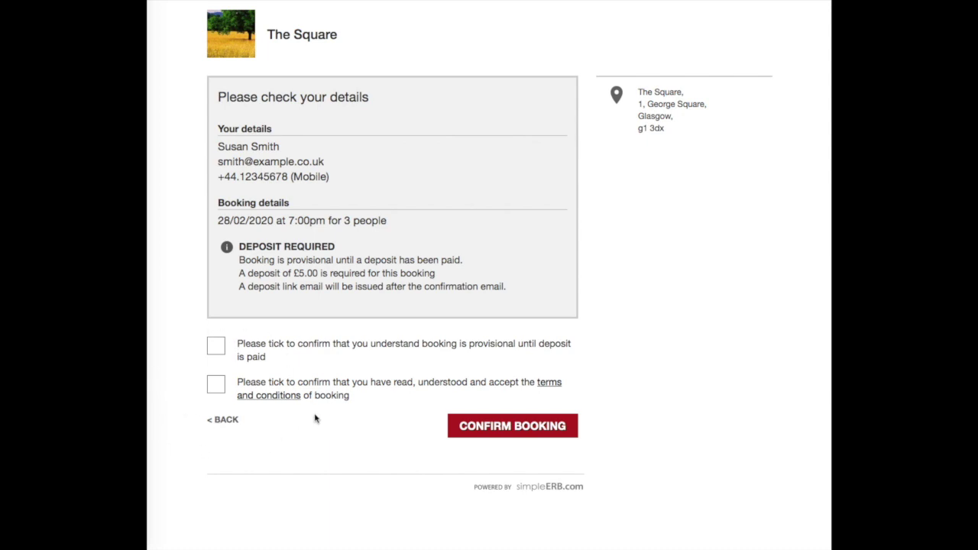
# Tick the provisional-booking and terms checkboxes and confirm the 7:00pm booking for 3.
pyautogui.click(216, 349)
pyautogui.click(217, 384)
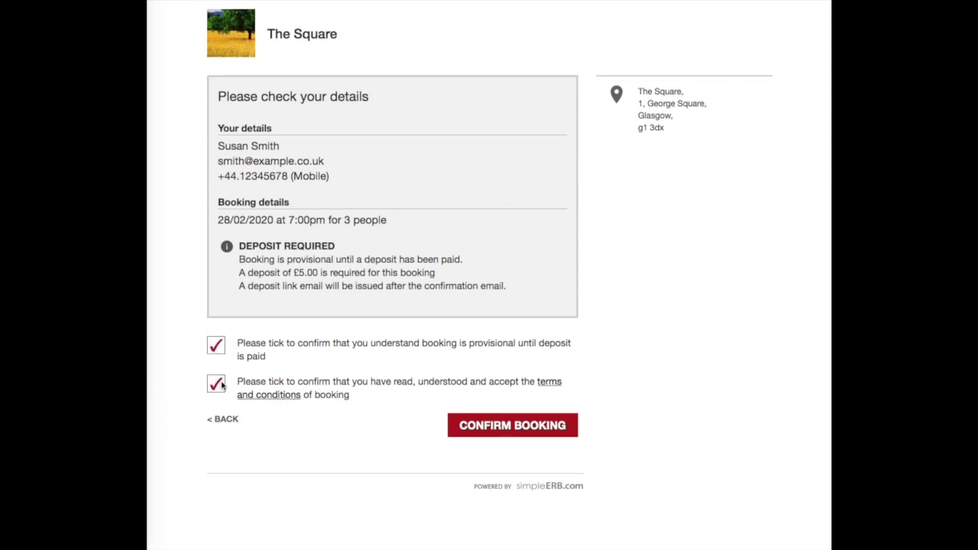
pyautogui.click(510, 427)
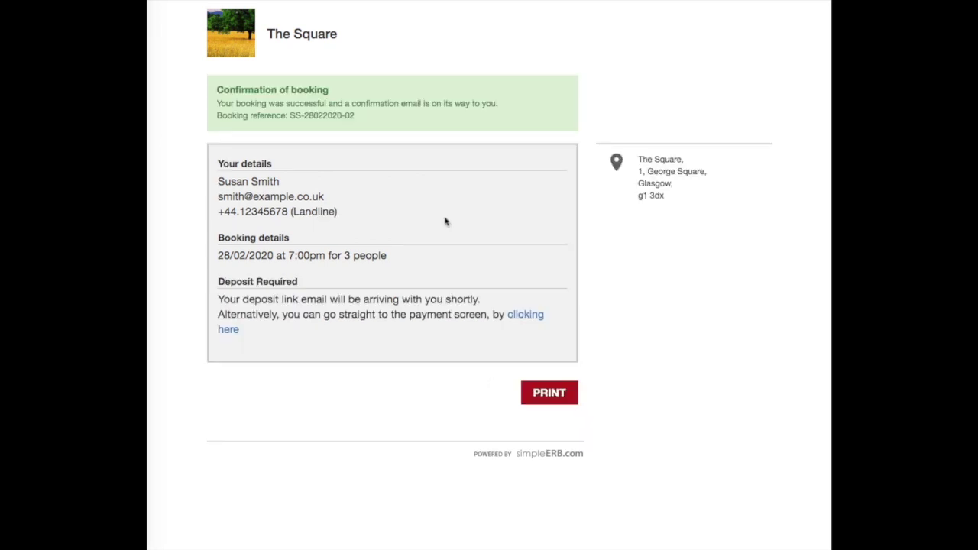